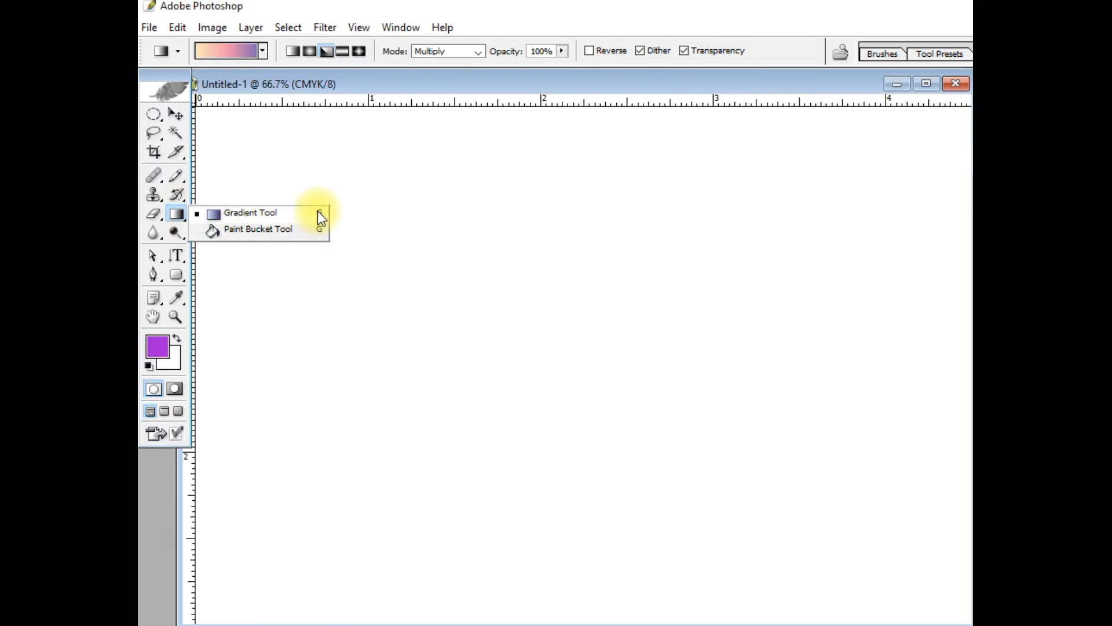
- Activate the Gradient tool and view the available gradient presets over the canvas
click(266, 217)
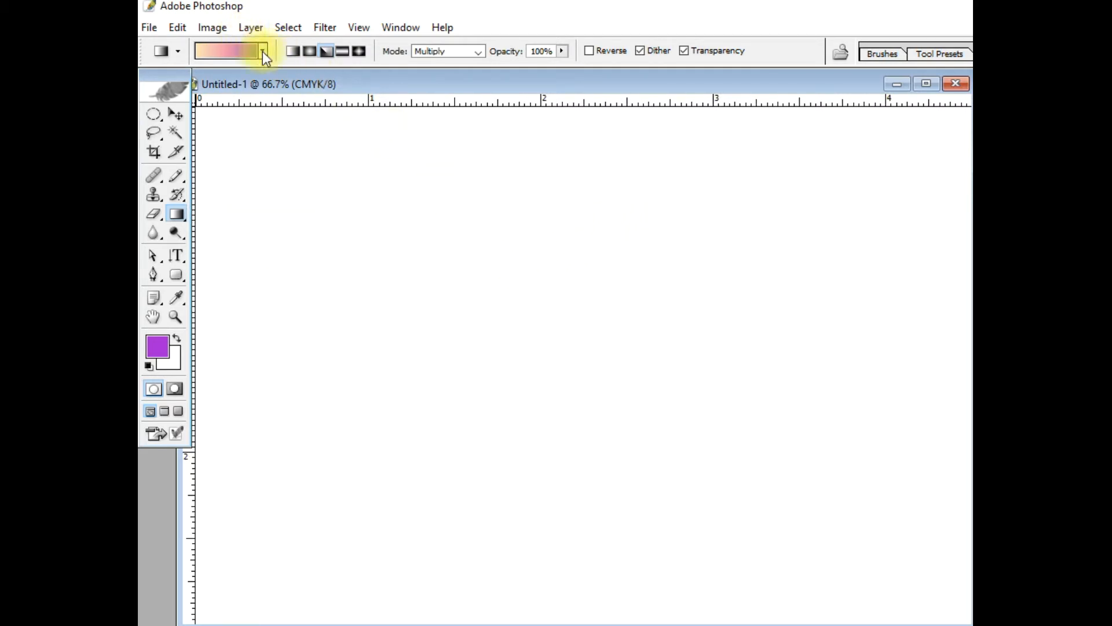
right_click(459, 188)
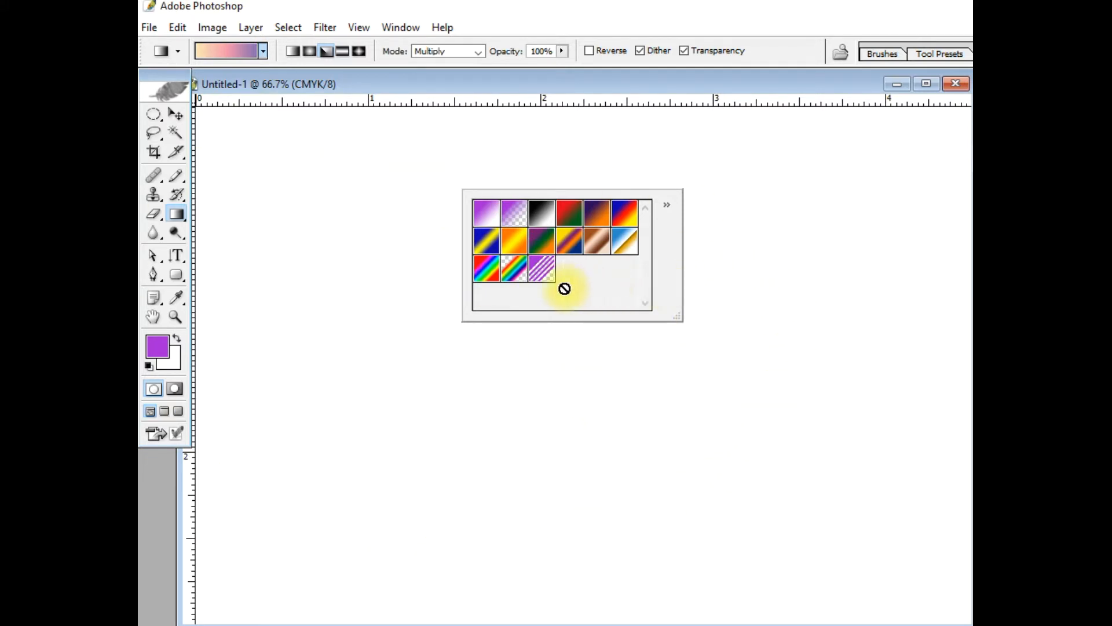
right_click(378, 310)
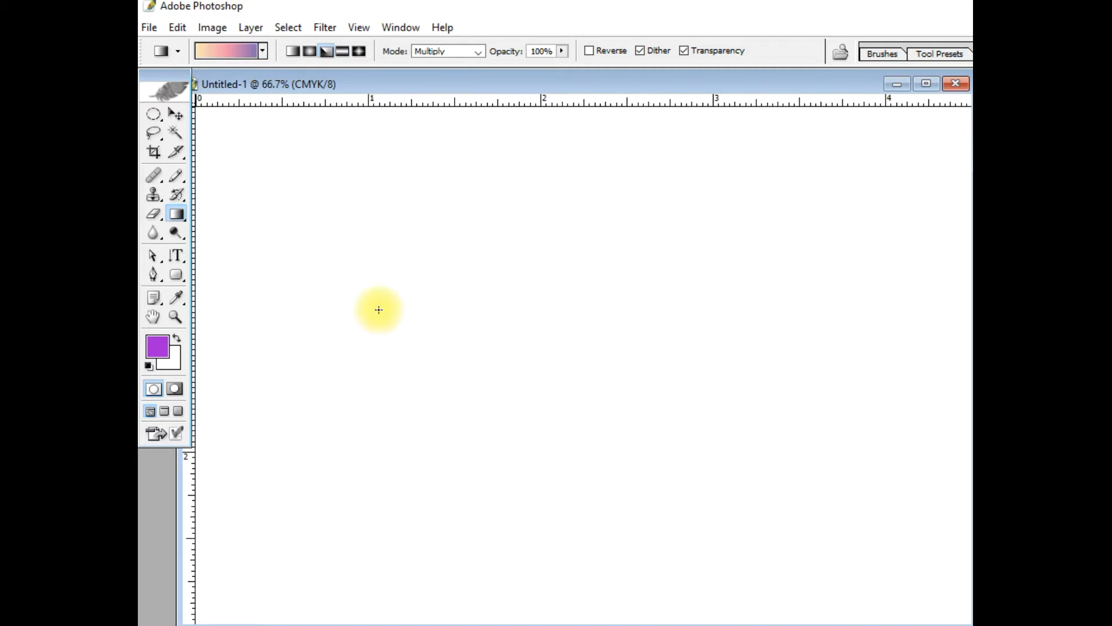
drag(443, 325, 518, 383)
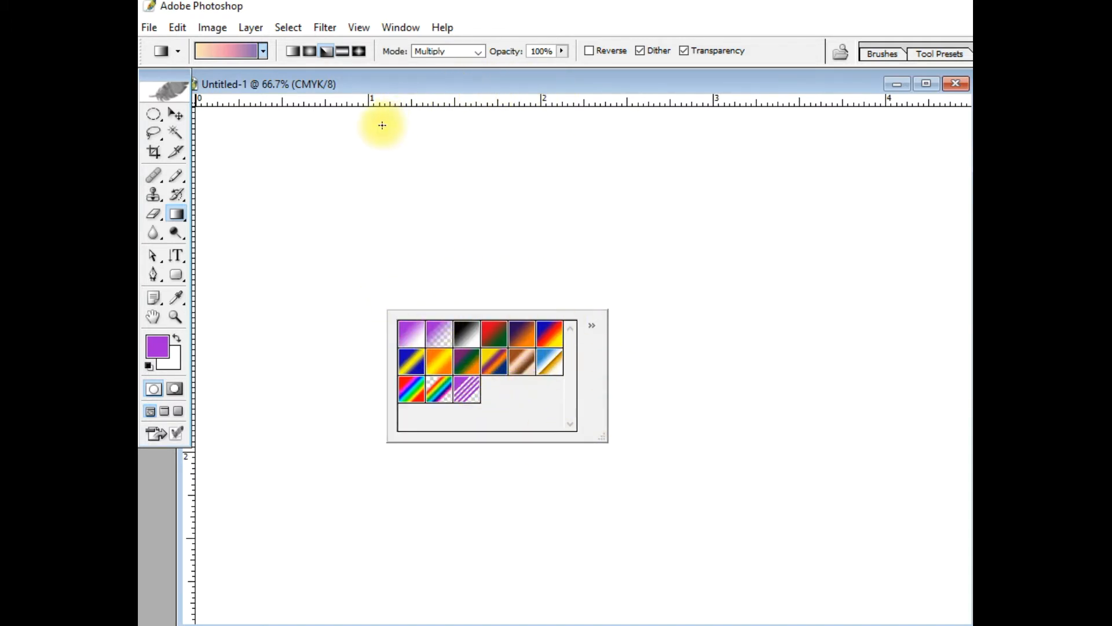
click(380, 156)
- Choose the purple-to-white preset and draw an angle gradient from the canvas's upper-left corner to its lower-right corner in Multiply mode
click(263, 51)
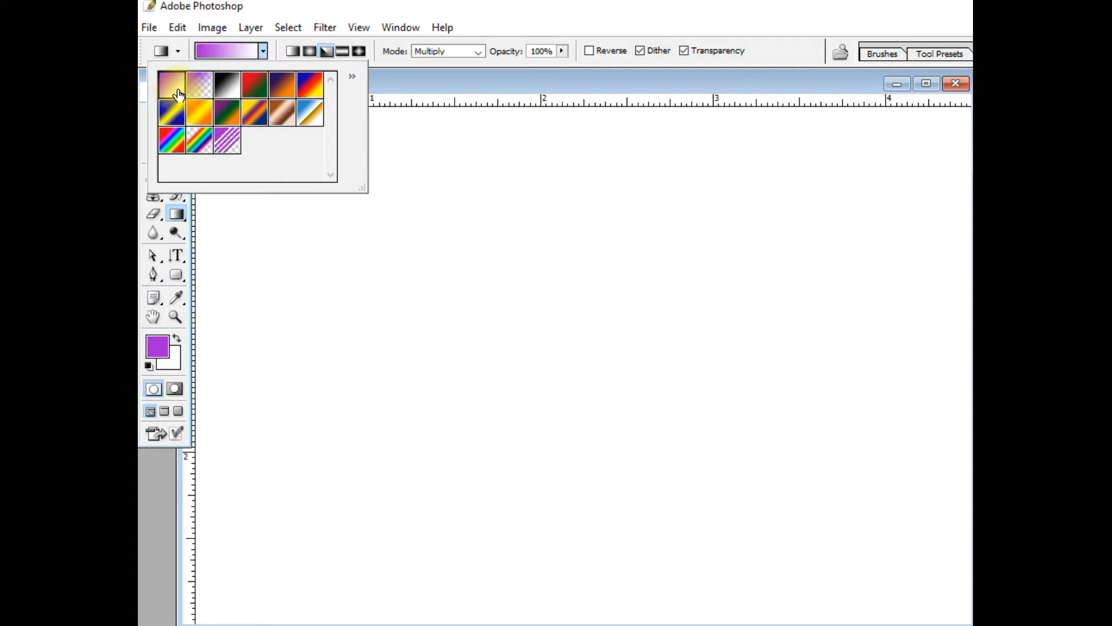
click(546, 192)
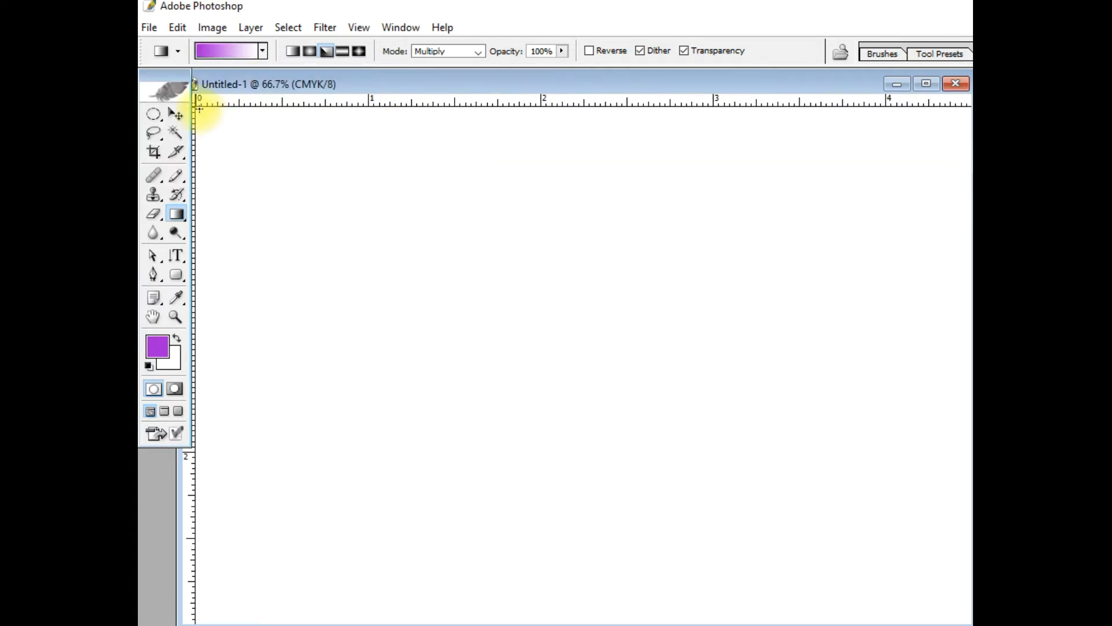
drag(199, 108, 965, 615)
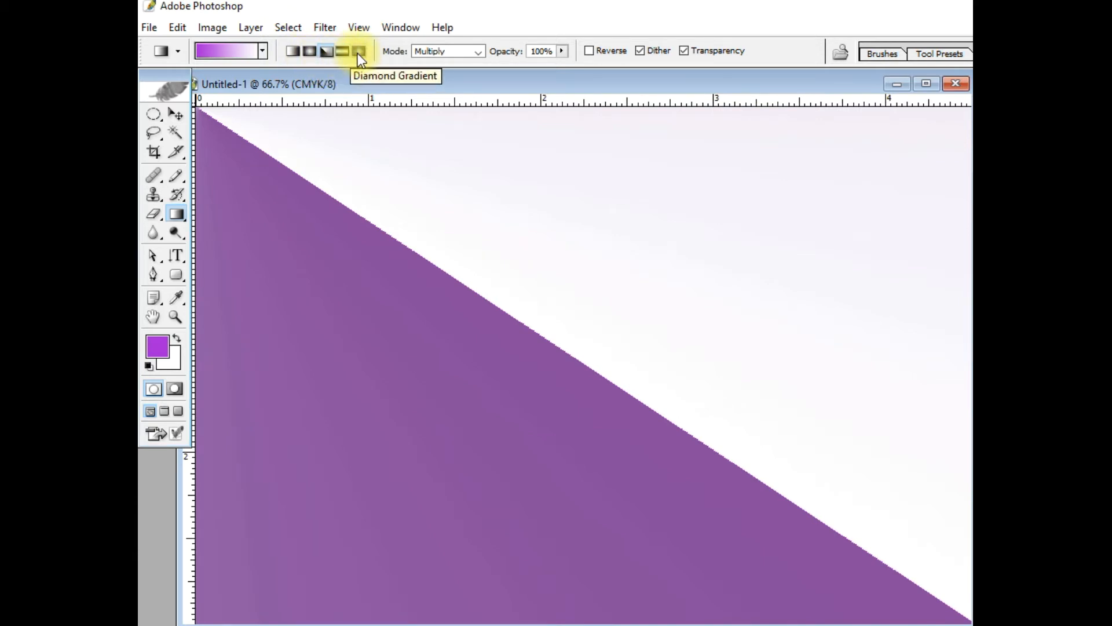
- Undo the diagonal angle gradient and try it straight down the canvas and diagonally from the upper-right corner
click(326, 53)
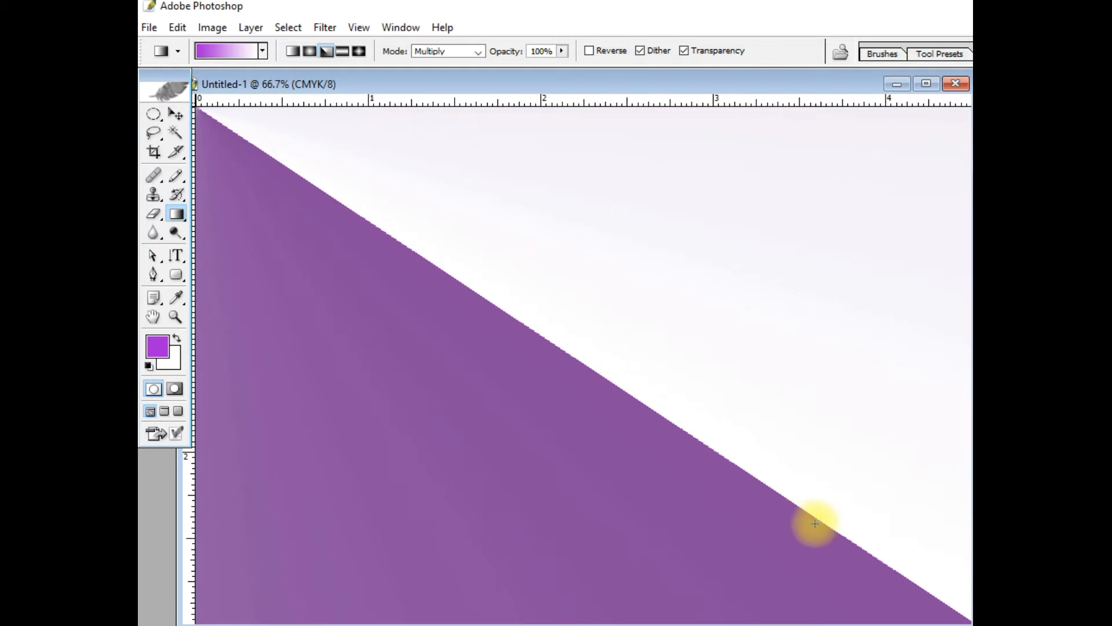
key(ctrl+z)
drag(537, 109, 538, 620)
key(ctrl+z)
drag(969, 110, 176, 616)
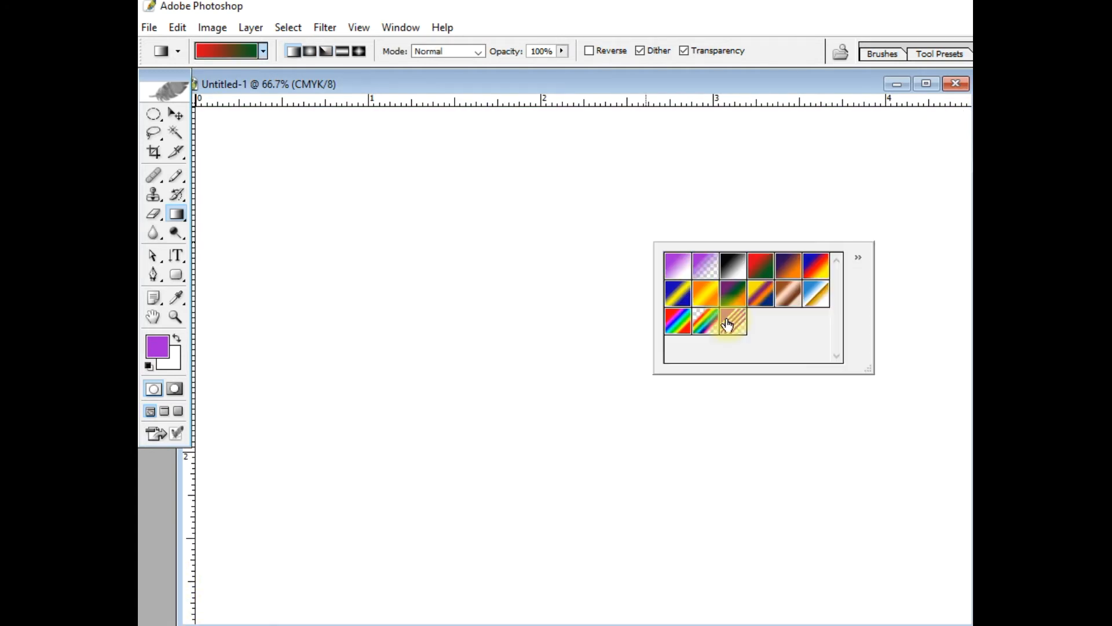
- Select the purple stripe preset with the linear gradient style and draw horizontal gradients across the canvas
click(733, 321)
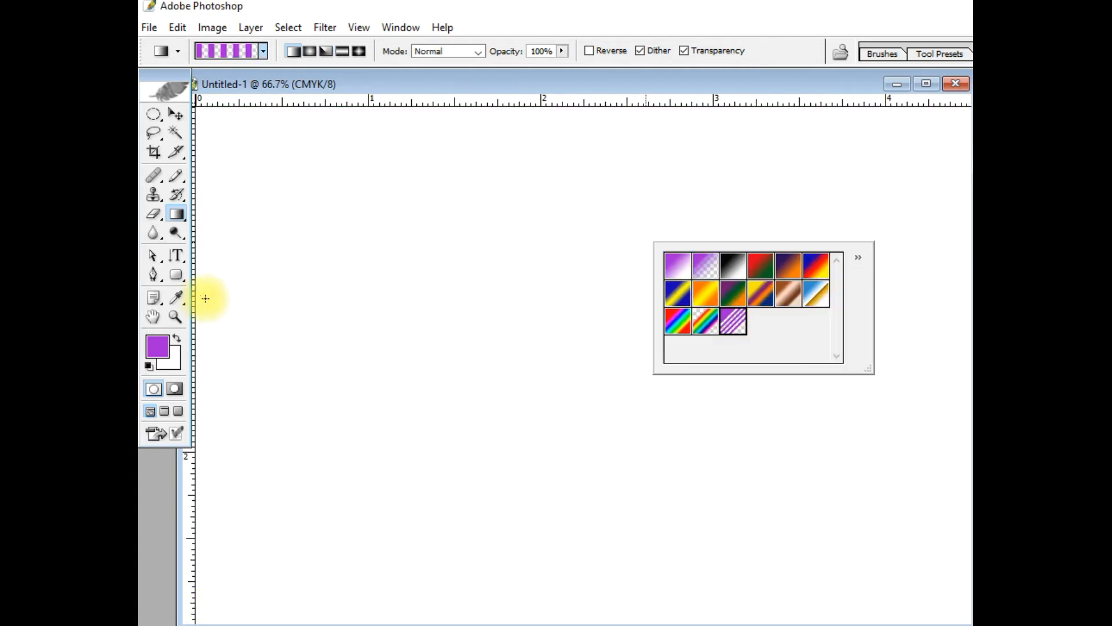
click(293, 51)
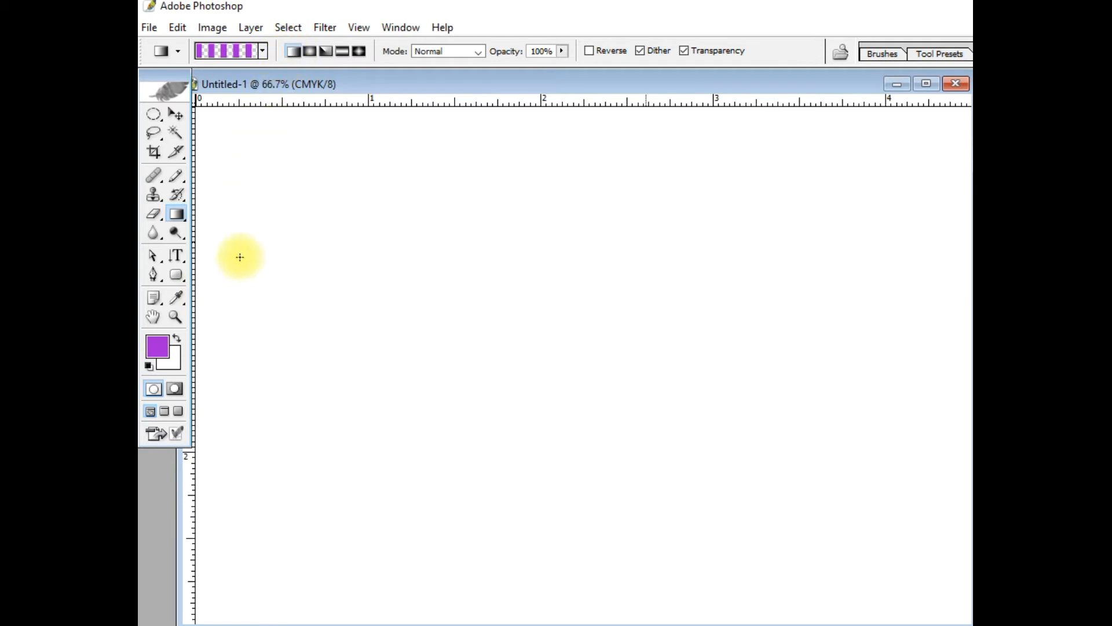
drag(199, 304, 794, 286)
drag(200, 340, 957, 332)
- Draw short purple striped linear gradients inward from the canvas edges to form a striped border
drag(197, 353, 255, 352)
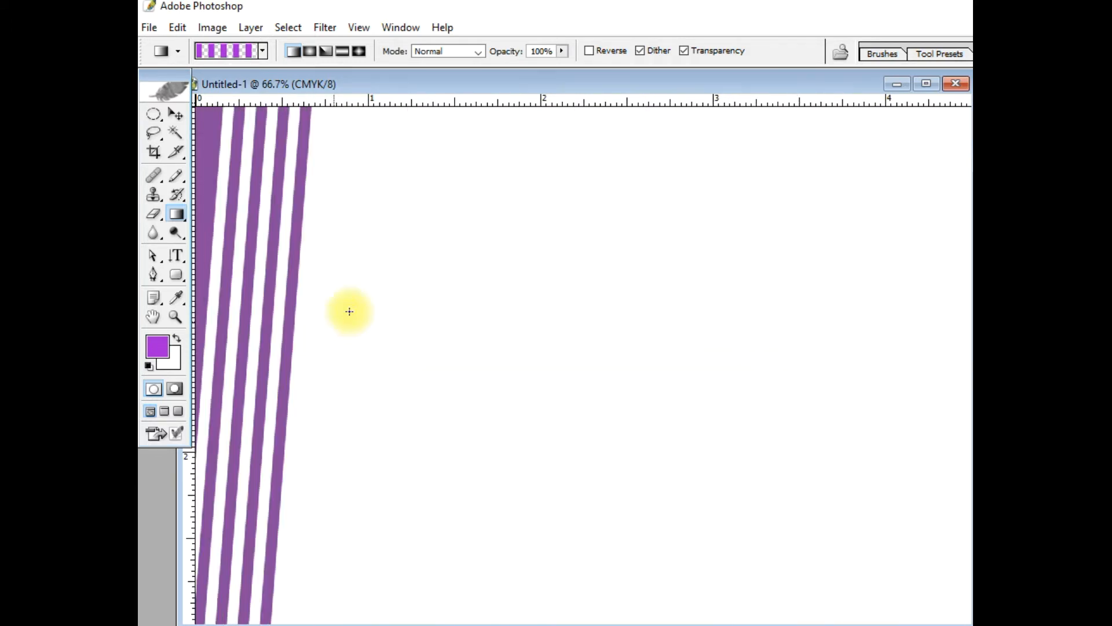
drag(332, 320, 427, 226)
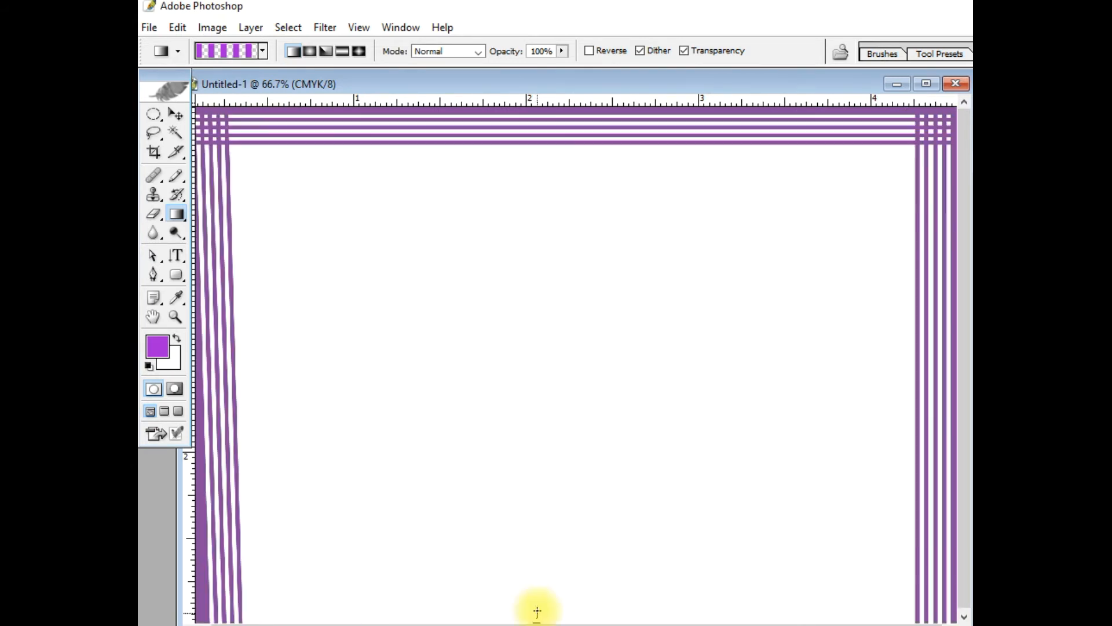
drag(537, 621, 532, 586)
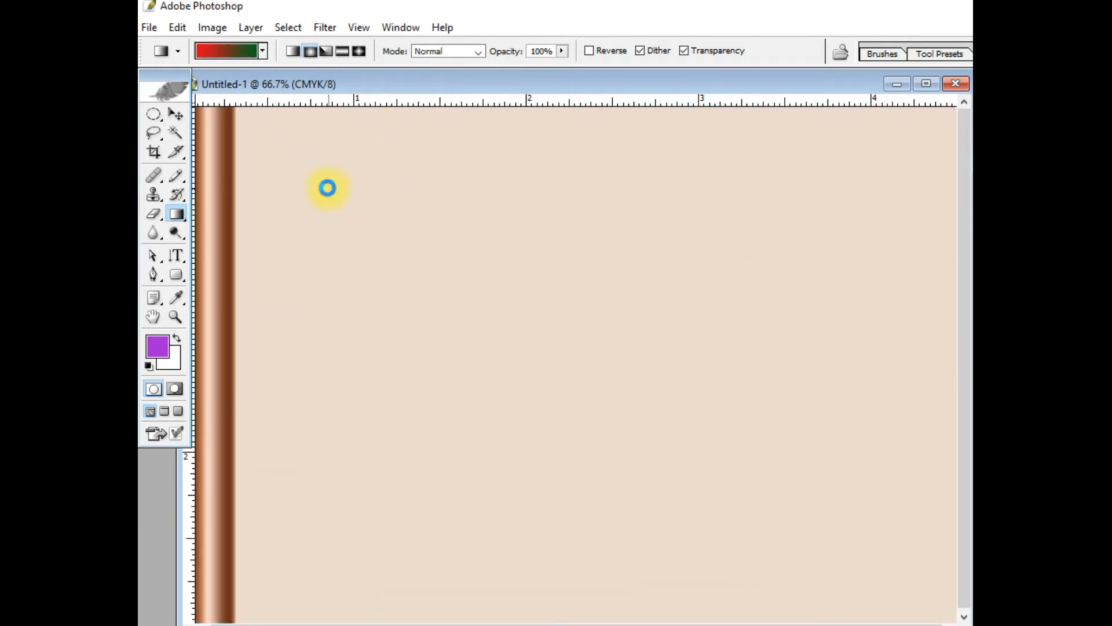
- Draw red-to-green radial gradients on the canvas, first a small spot near the upper-left corner and then larger circles
drag(327, 188, 310, 191)
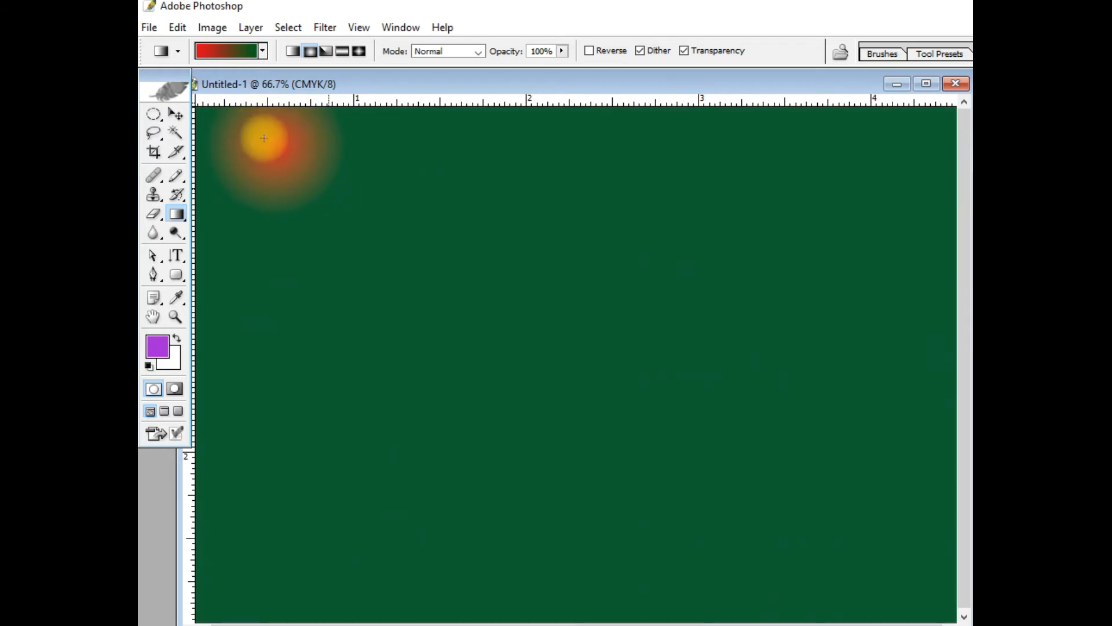
drag(509, 172, 723, 537)
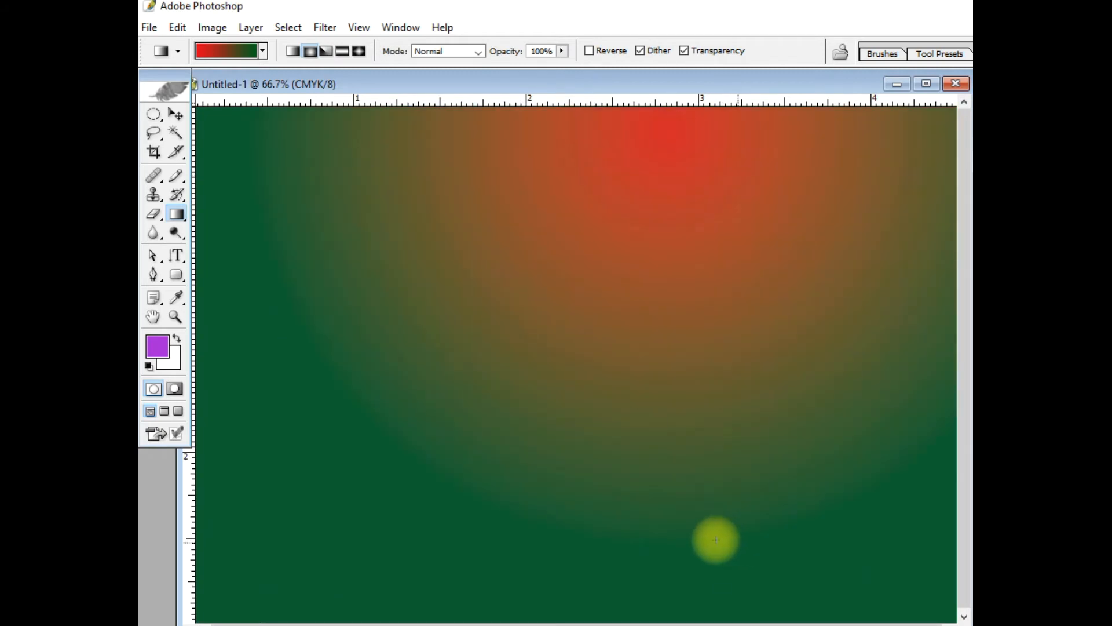
drag(429, 126, 496, 464)
drag(579, 225, 588, 562)
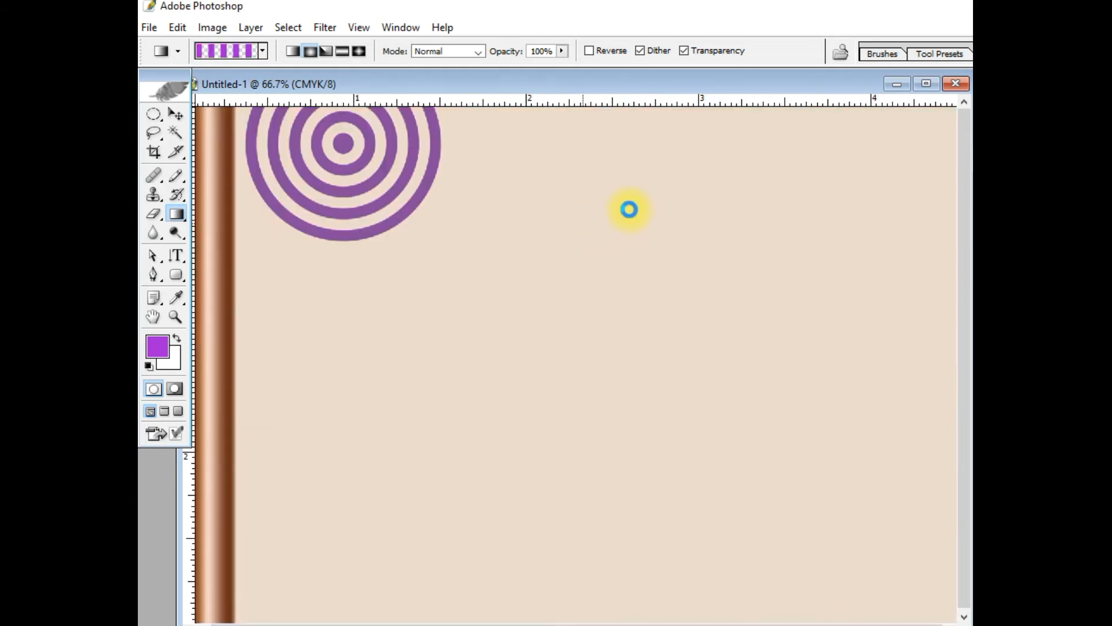
- Draw purple striped radial gradients as concentric rings, a small set near the upper middle and a large set farther right
drag(562, 178, 606, 191)
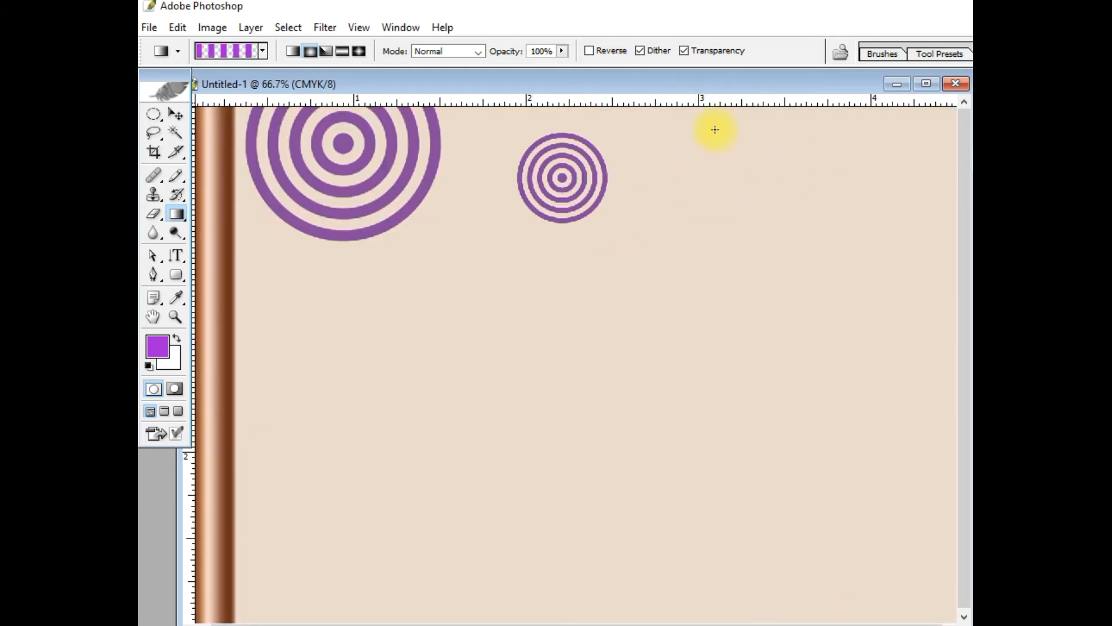
drag(776, 450, 746, 442)
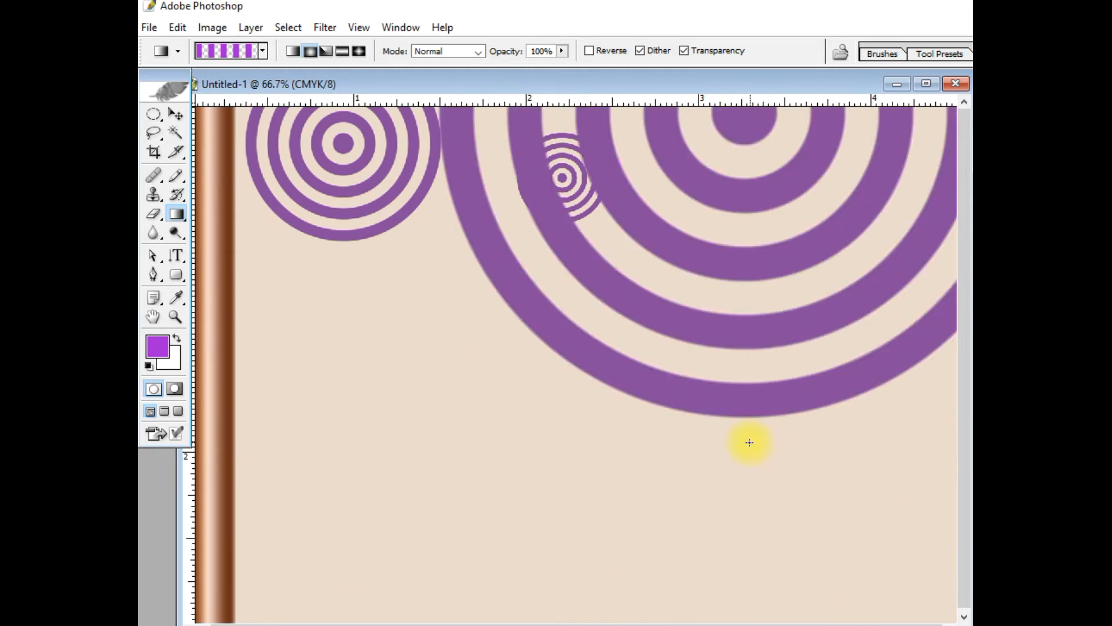
- Replace the current gradient presets with the Special Effects library
click(350, 77)
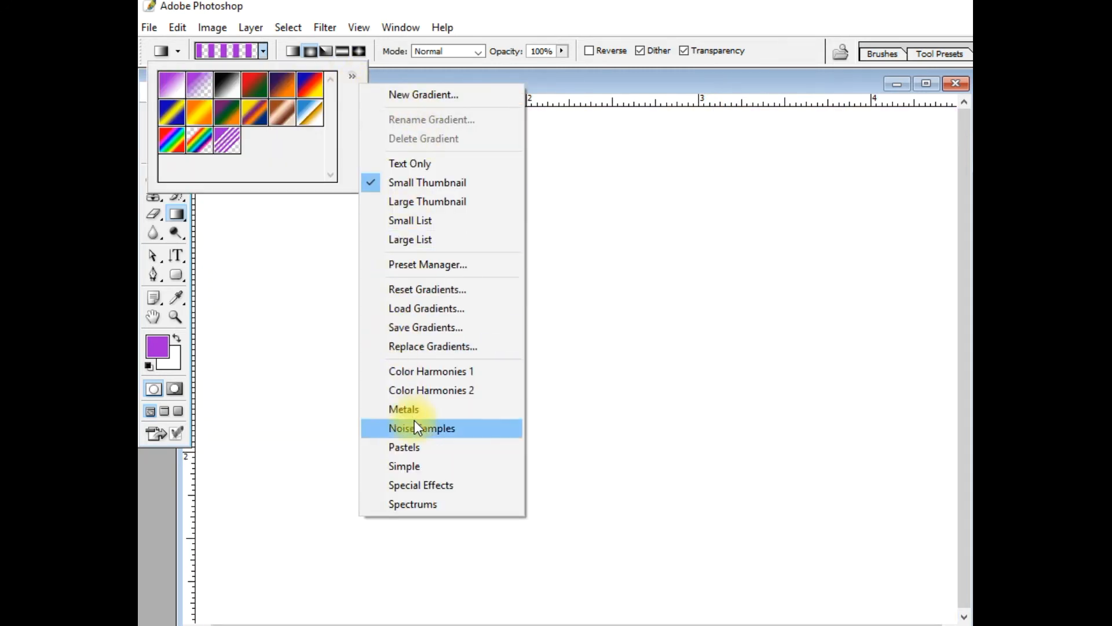
click(420, 487)
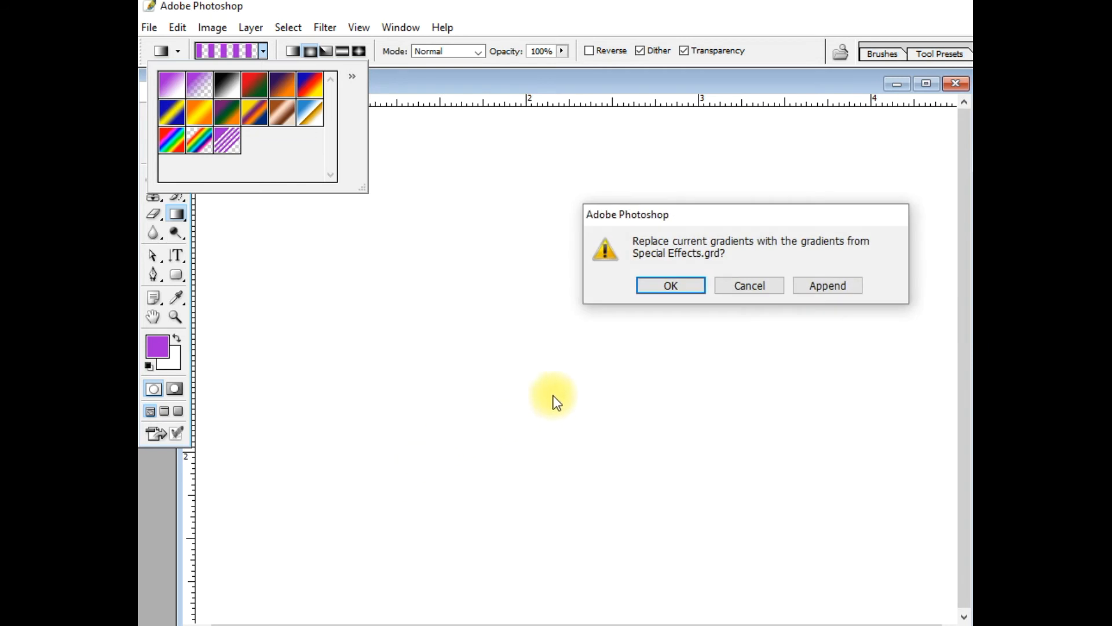
key(Return)
- Draw radial gradients with the white-to-blue-to-black preset, a small glow near the upper-left corner and then larger ones
click(398, 174)
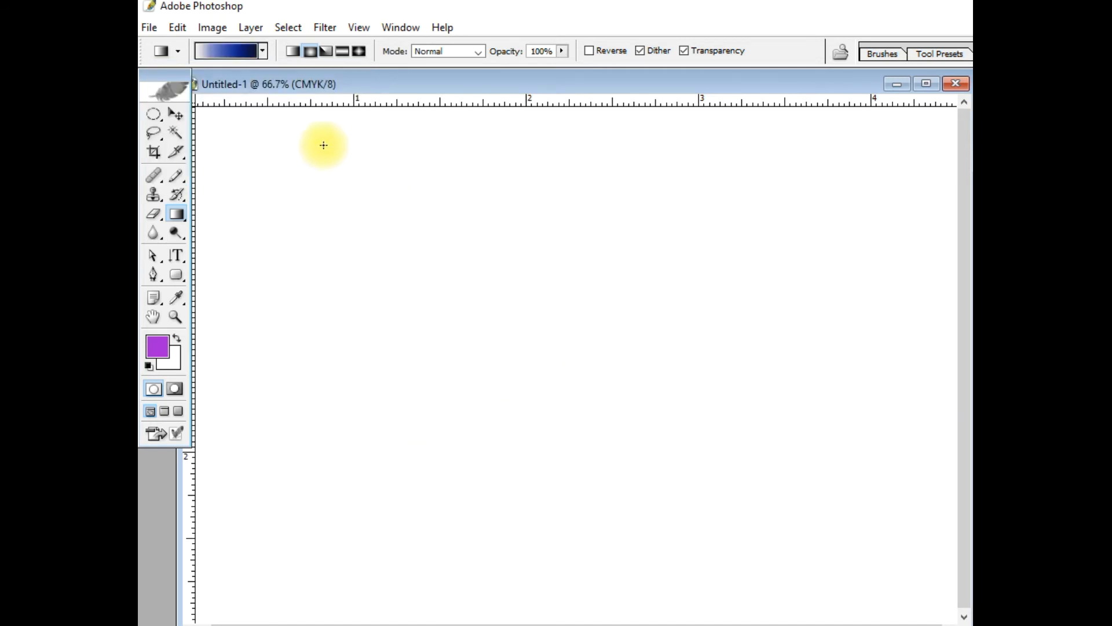
click(308, 54)
drag(295, 172, 333, 220)
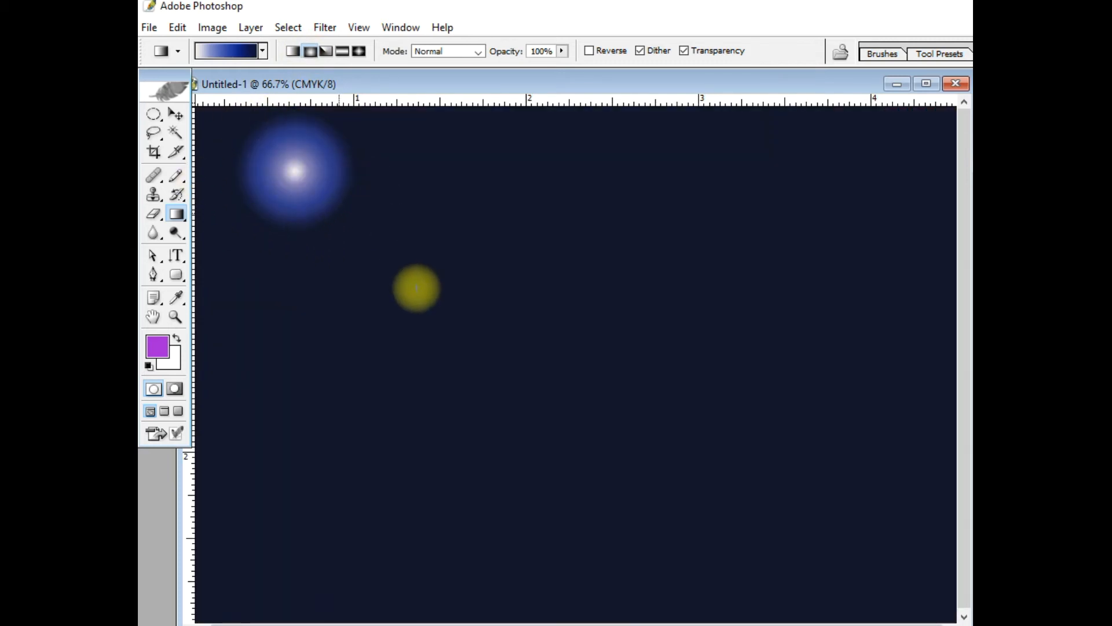
drag(442, 132, 594, 373)
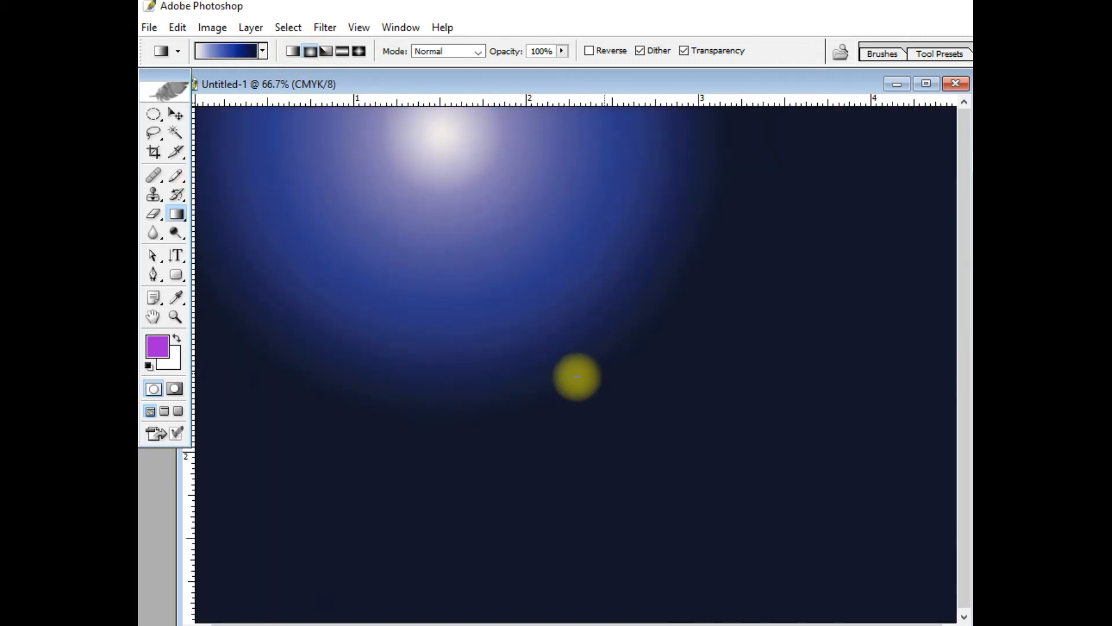
drag(721, 238, 808, 452)
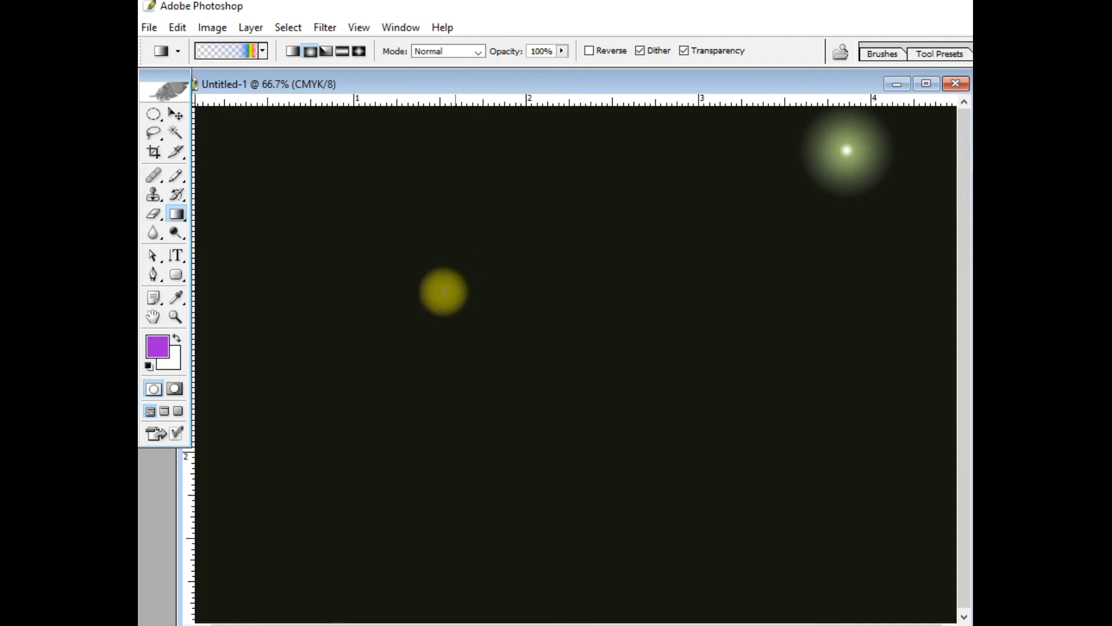
- Draw radial gradients with the transparent rainbow preset, placing rainbow arcs in the four corners of the canvas
drag(354, 139, 437, 291)
drag(612, 146, 822, 405)
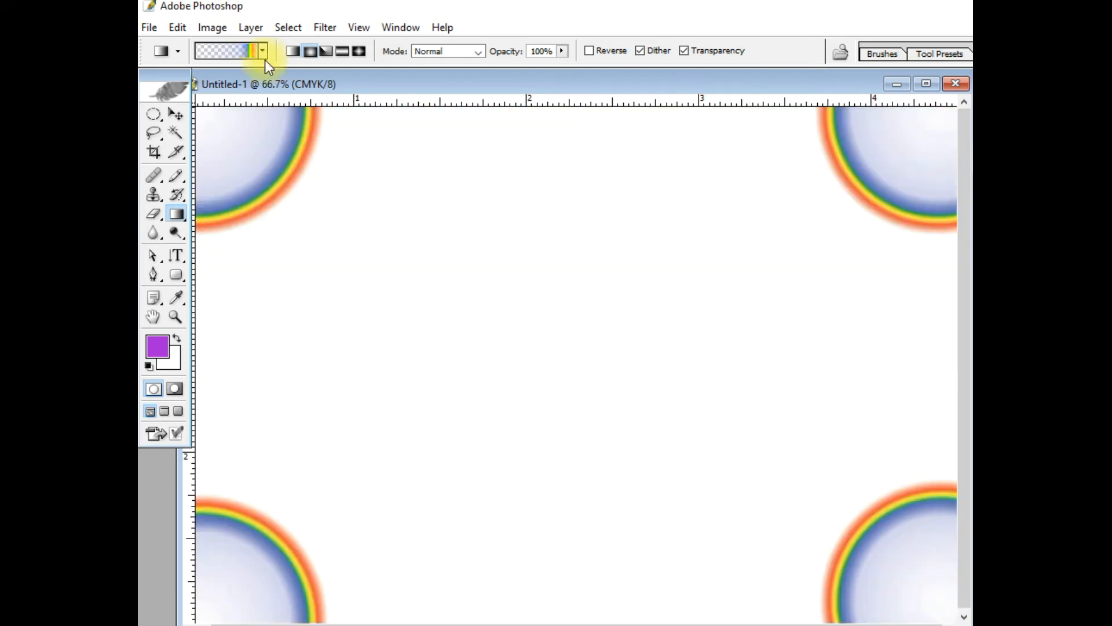
- Choose a pastel multicolour preset with the angle gradient style and draw it horizontally from the canvas's left edge
click(263, 51)
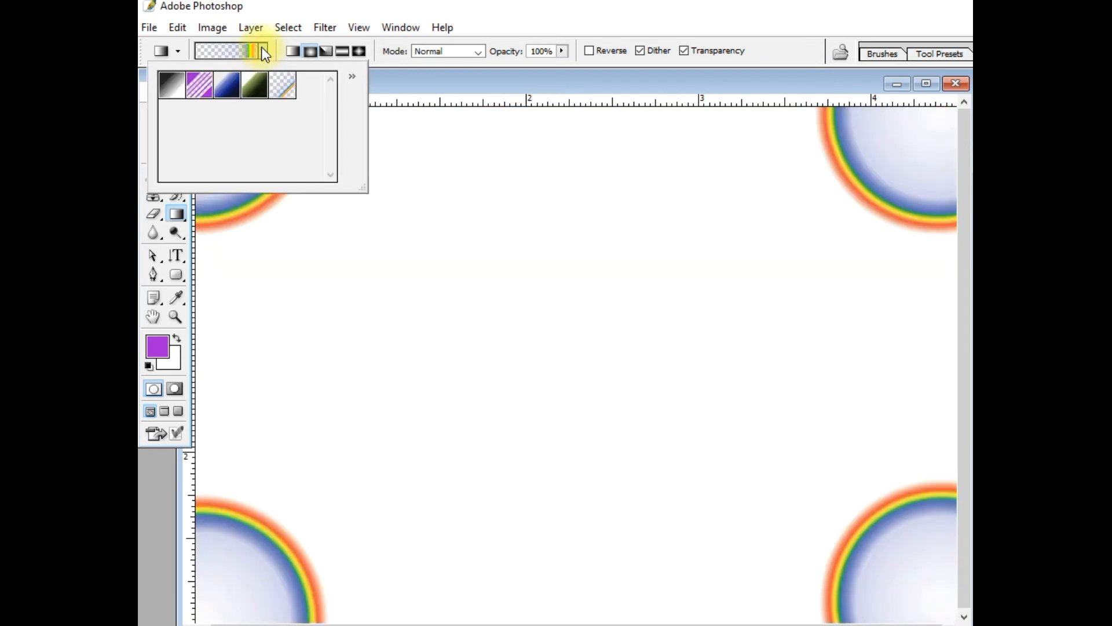
click(259, 90)
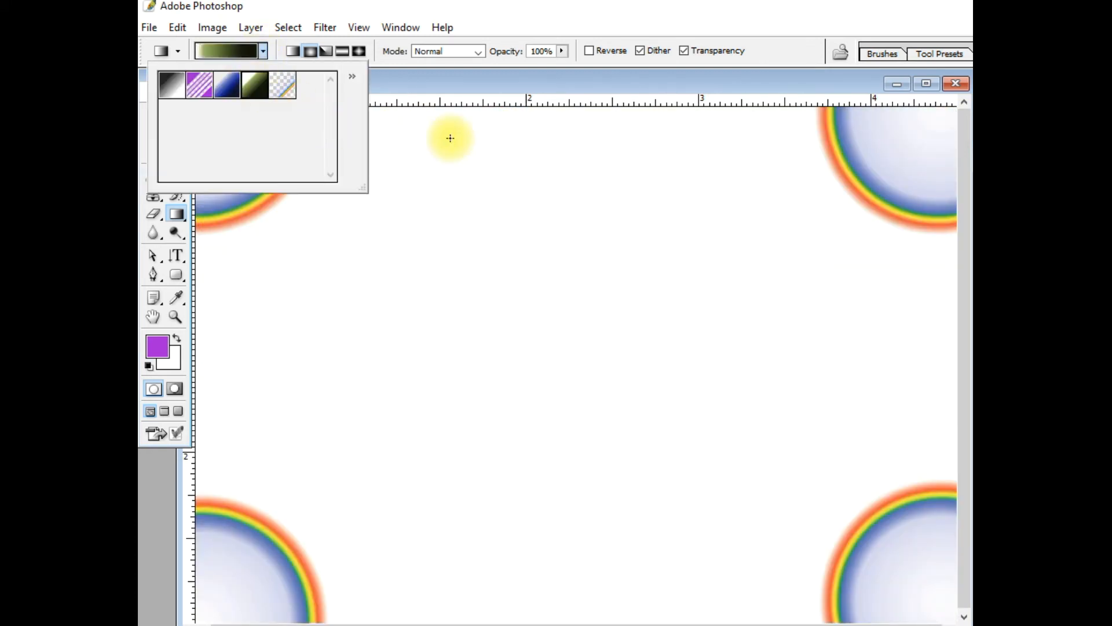
key(Escape)
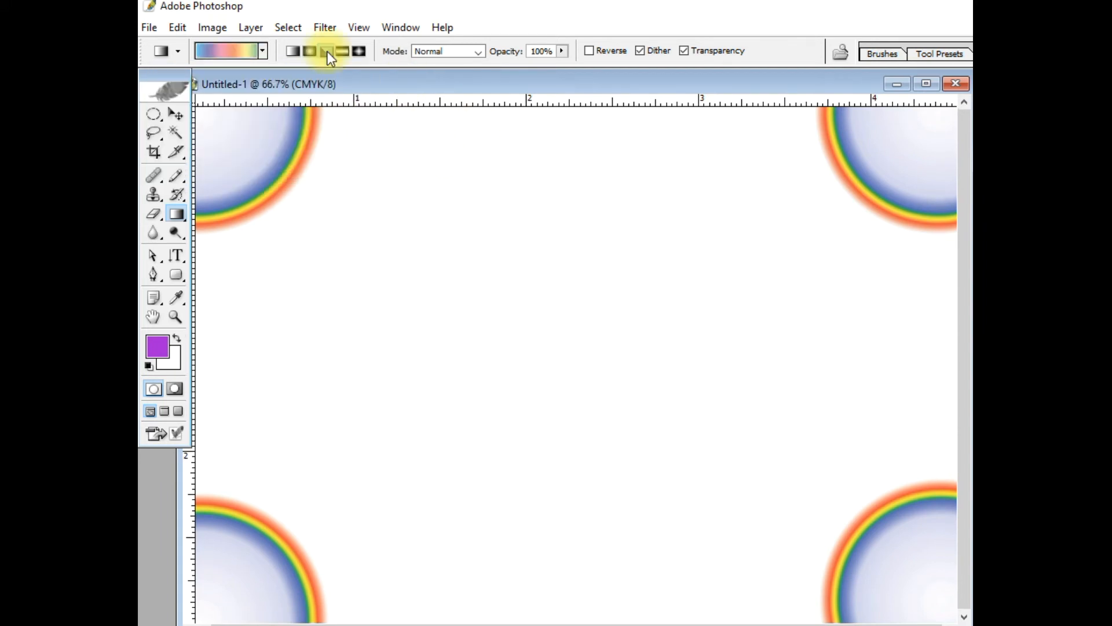
click(327, 51)
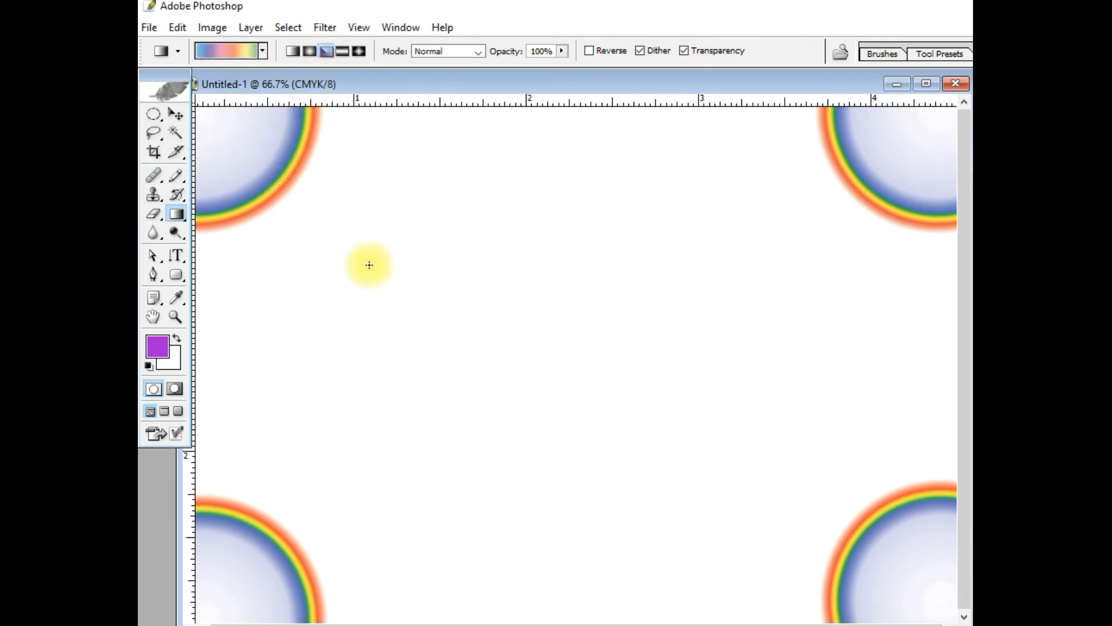
drag(201, 291, 469, 289)
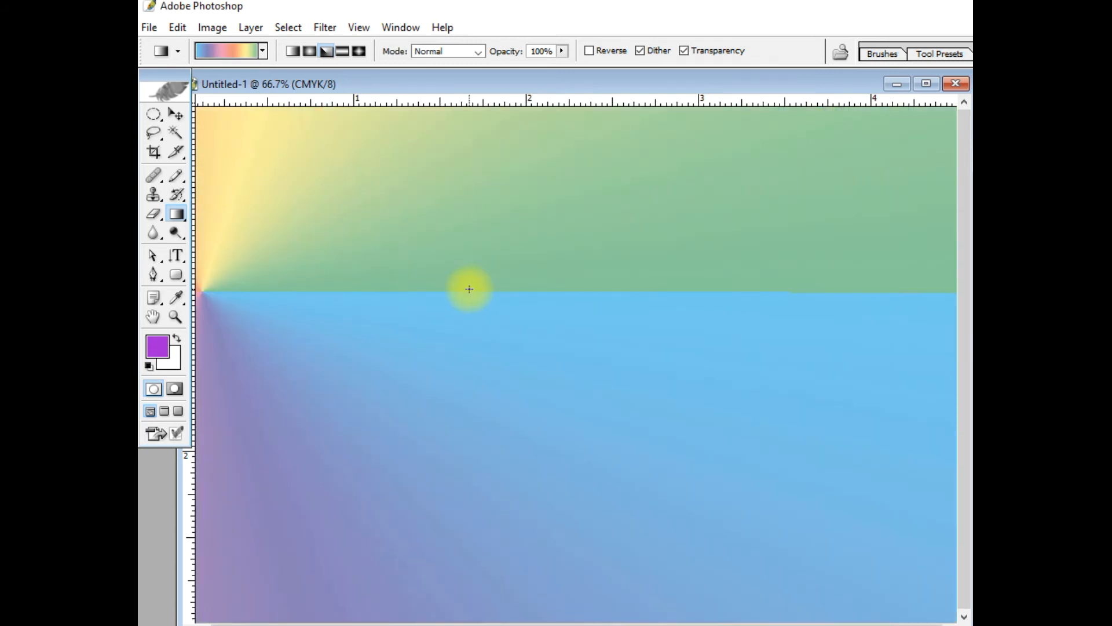
- Redraw the pastel angle gradient down the height of the canvas and then horizontally from near its centre
mouse_move(498, 112)
mouse_down()
mouse_move(499, 502)
mouse_move(487, 611)
mouse_up()
drag(623, 298, 707, 299)
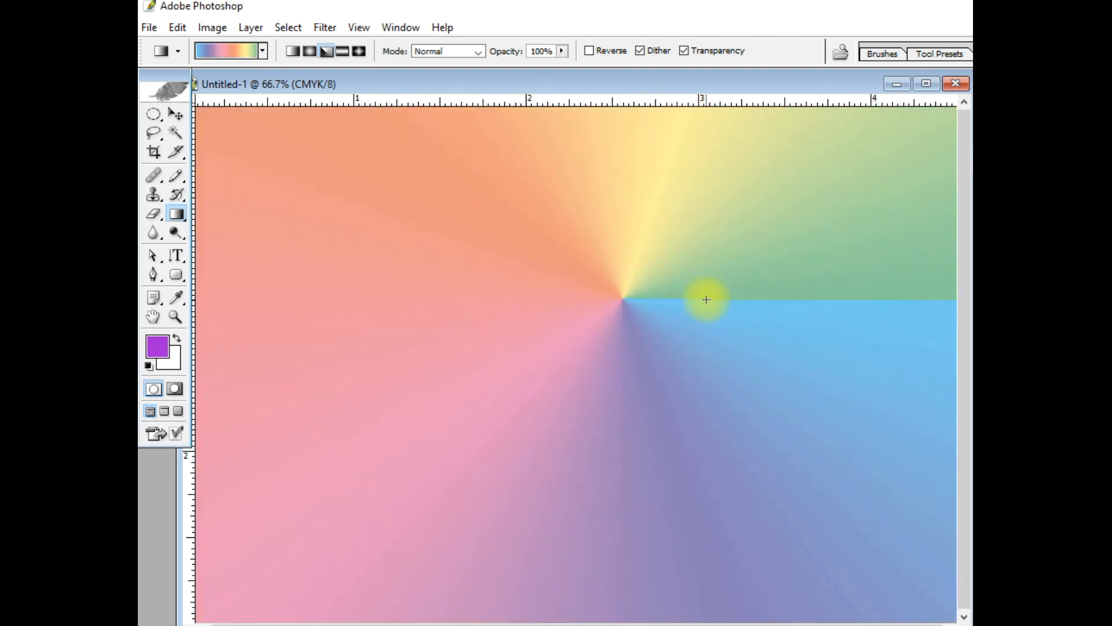
drag(623, 271, 719, 273)
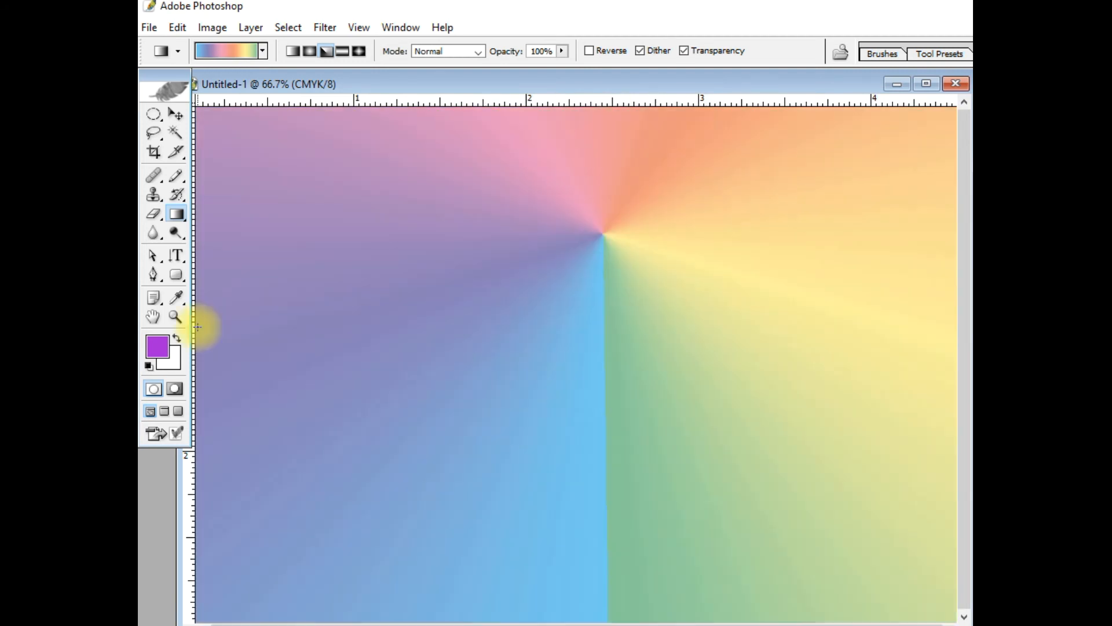
- Draw angle gradients rightward from the left edge and downward from the top edge, using a purple preset for the downward one
drag(198, 328, 389, 337)
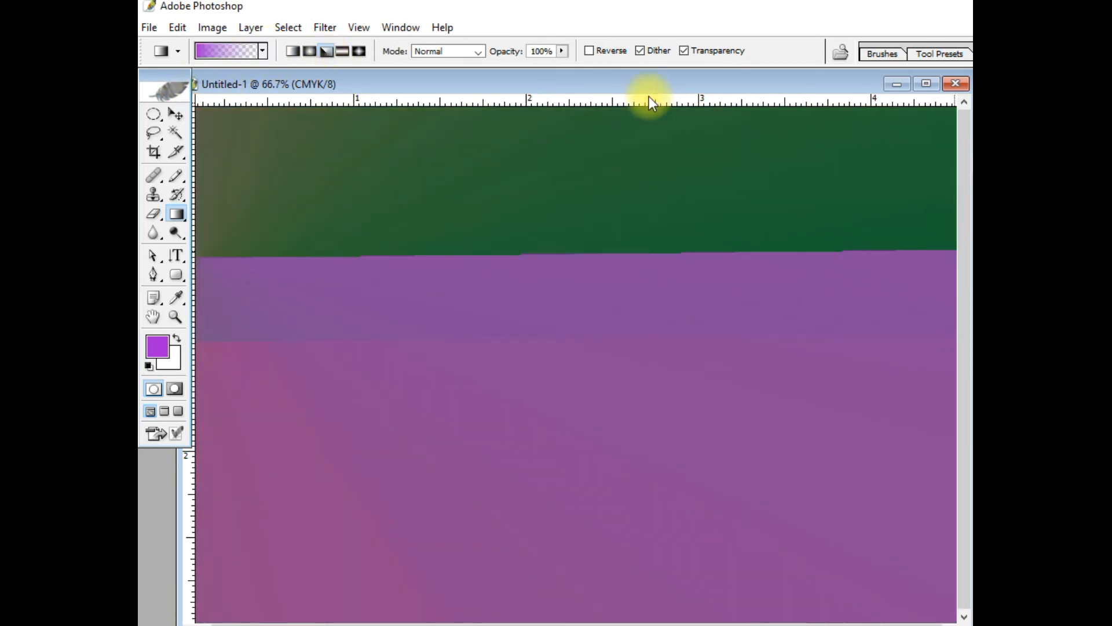
drag(592, 110, 558, 398)
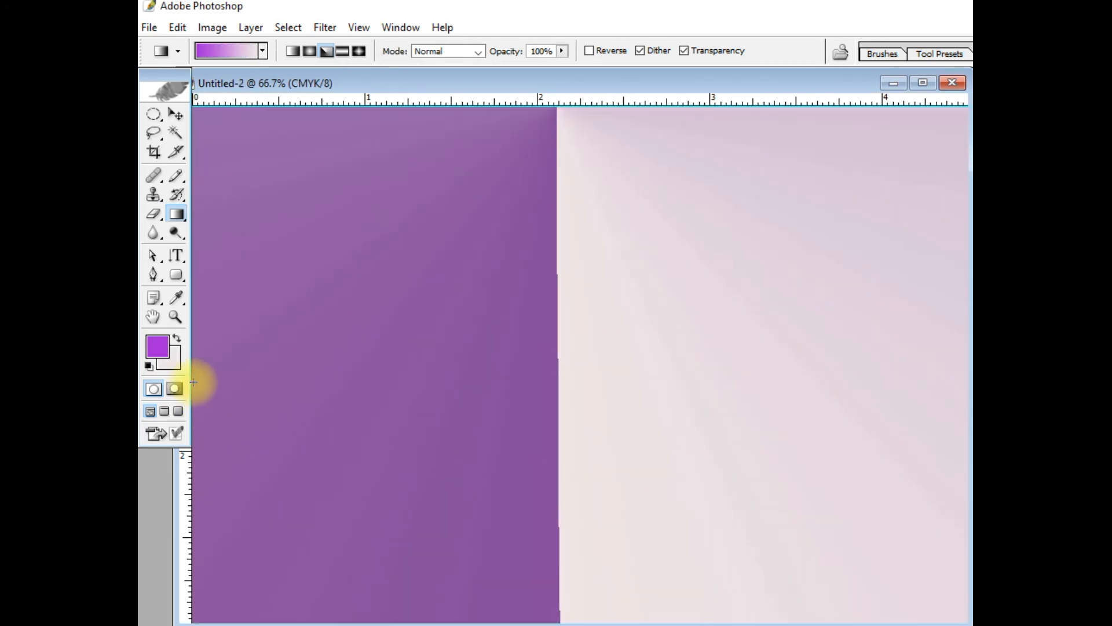
- Draw angle gradients across and down the canvas with different presets, including a blue-and-white one and a yellow, violet, orange and blue one
drag(608, 108, 603, 613)
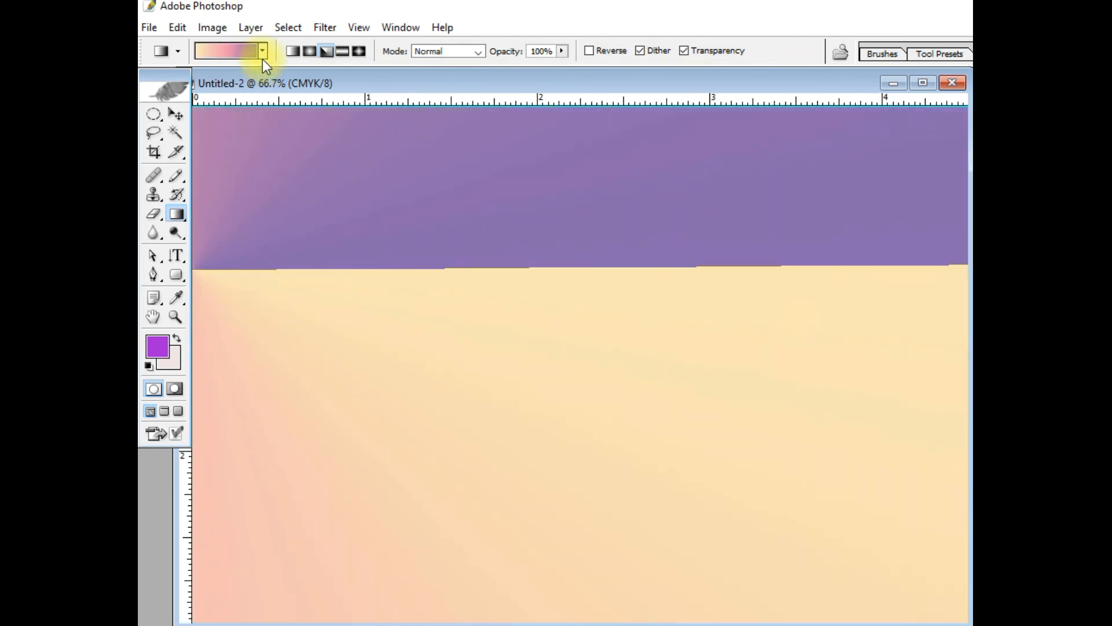
click(263, 56)
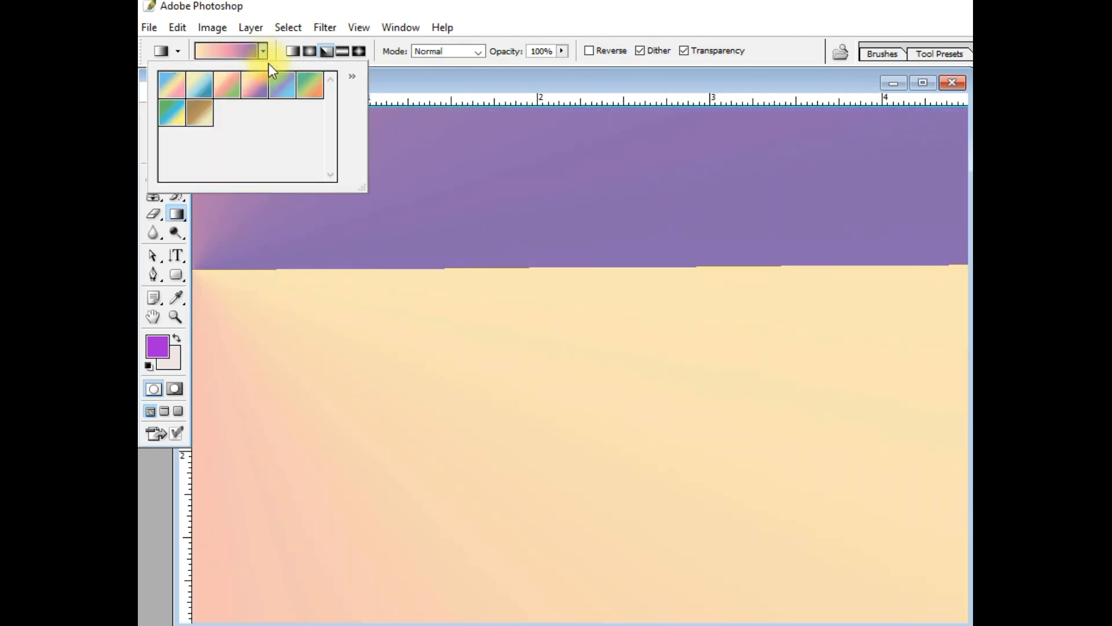
drag(504, 110, 503, 618)
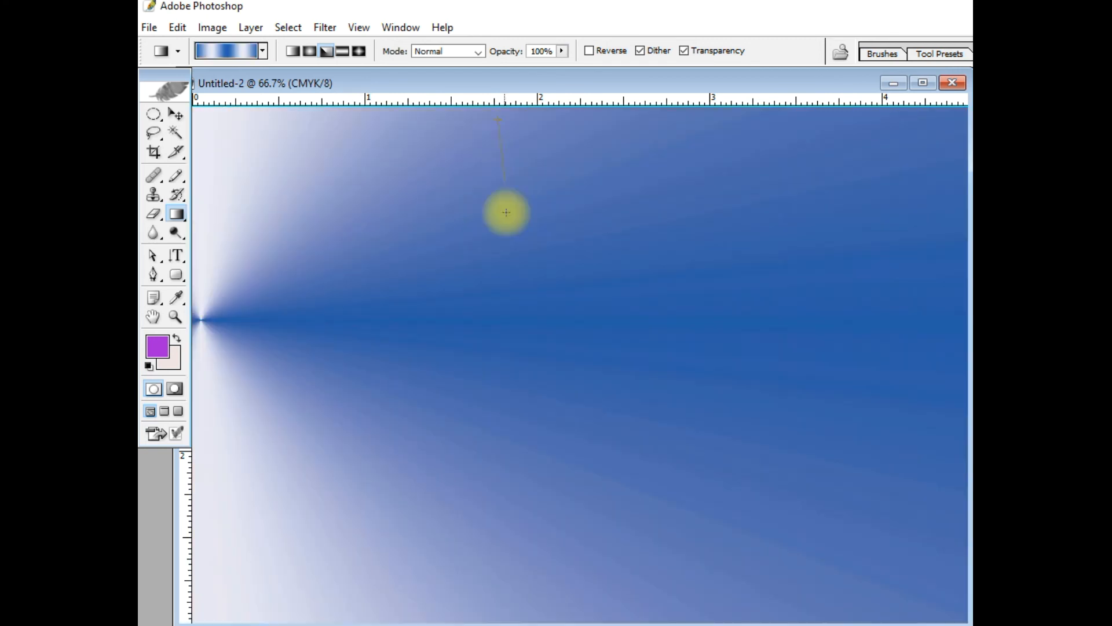
drag(498, 120, 487, 618)
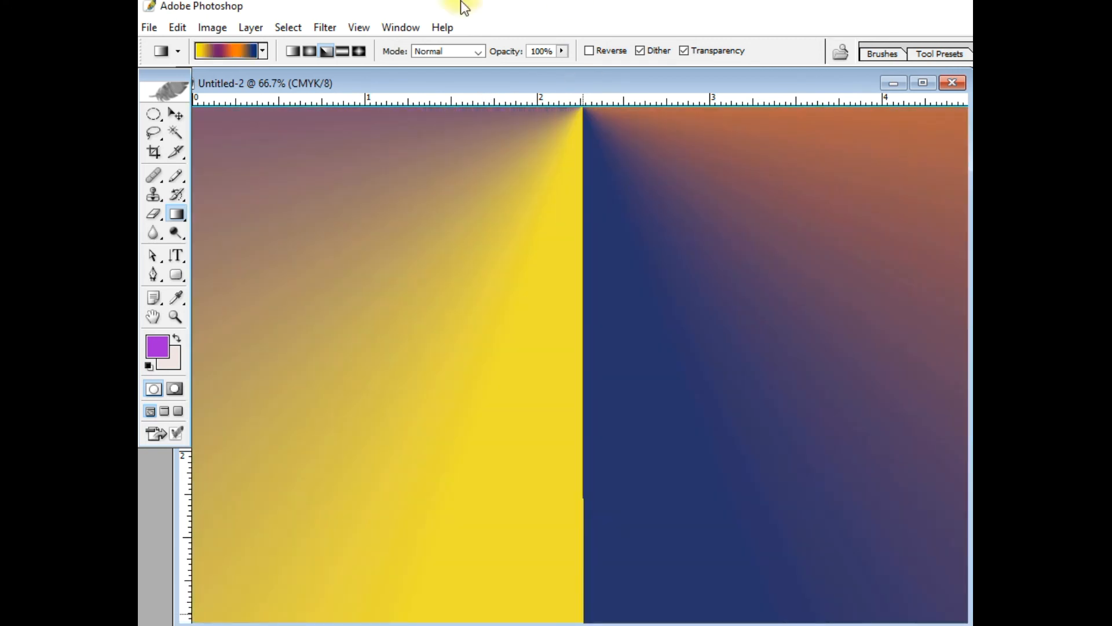
- Draw reflected gradients with the yellow, violet, orange and blue preset, first across the full canvas width, then as short diagonal stripes
click(343, 51)
drag(202, 283, 965, 317)
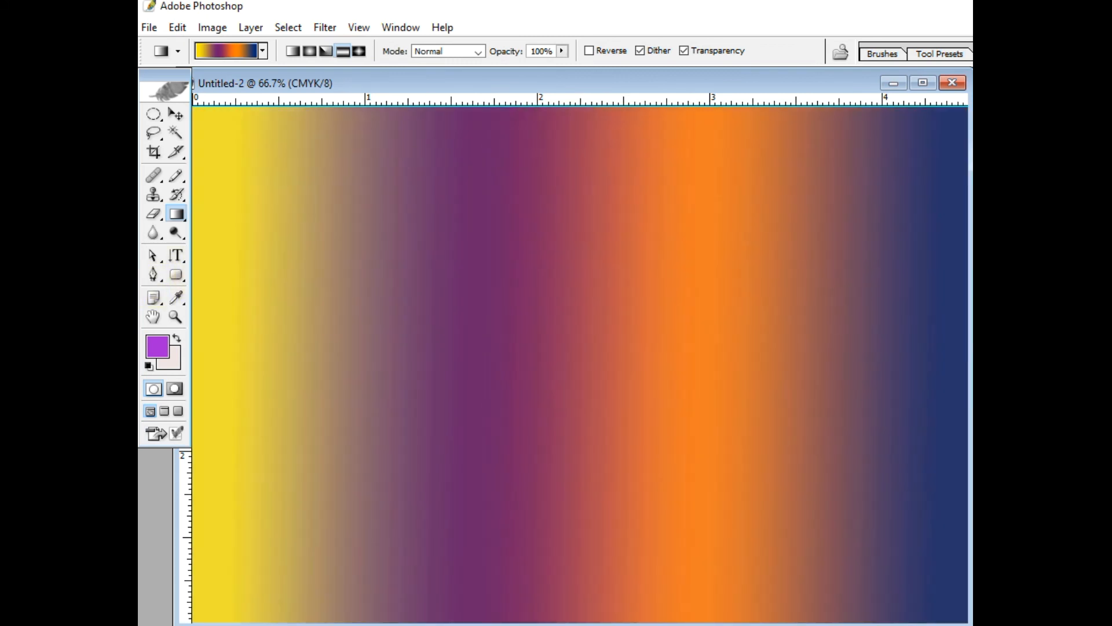
click(262, 51)
drag(459, 153, 700, 534)
drag(345, 344, 580, 409)
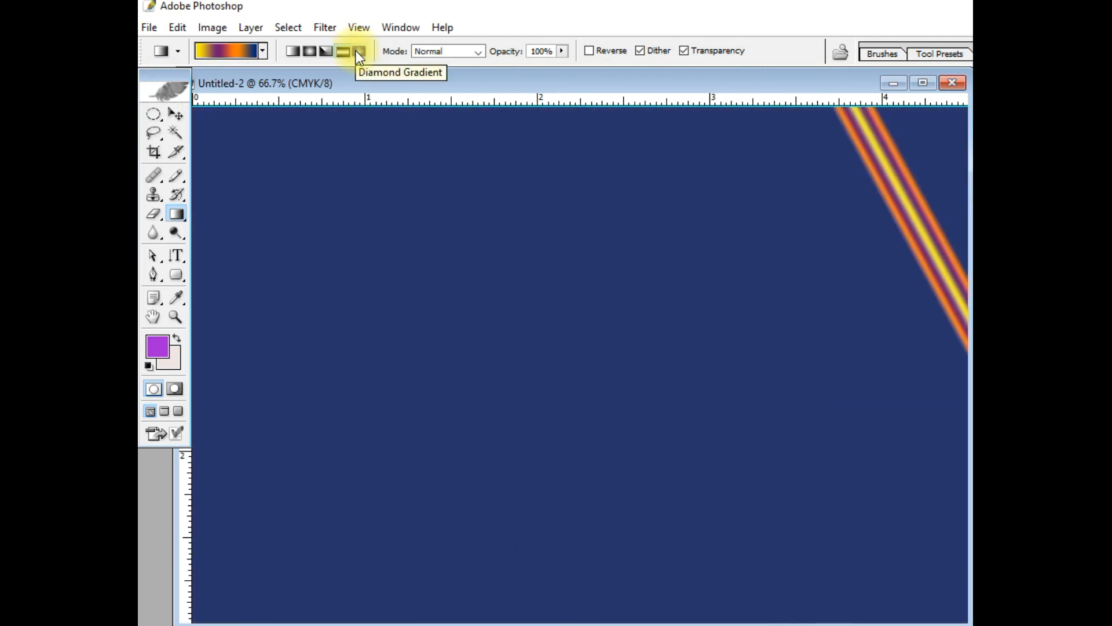
- Draw diamond gradients with the transparent rainbow preset, including a large one near the canvas's top centre and a small one near its upper-right corner
click(358, 51)
drag(443, 168, 426, 206)
drag(582, 157, 563, 260)
drag(757, 150, 838, 348)
drag(372, 164, 299, 278)
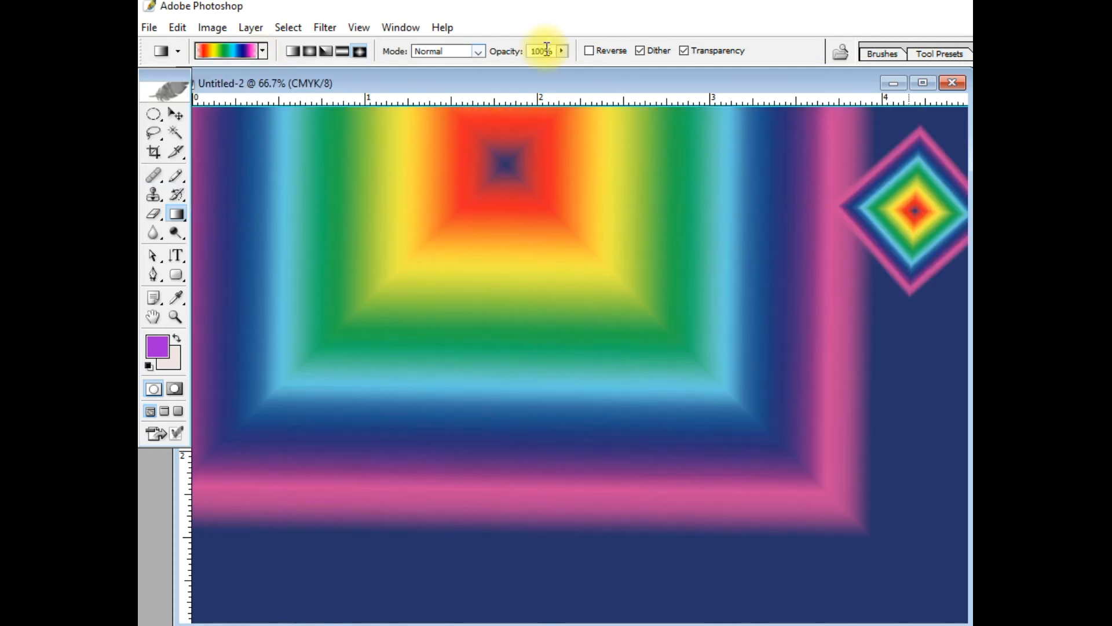
- Set the gradient opacity to 30% and draw faint rainbow diamonds over the large diamond and down the canvas's right side
click(562, 50)
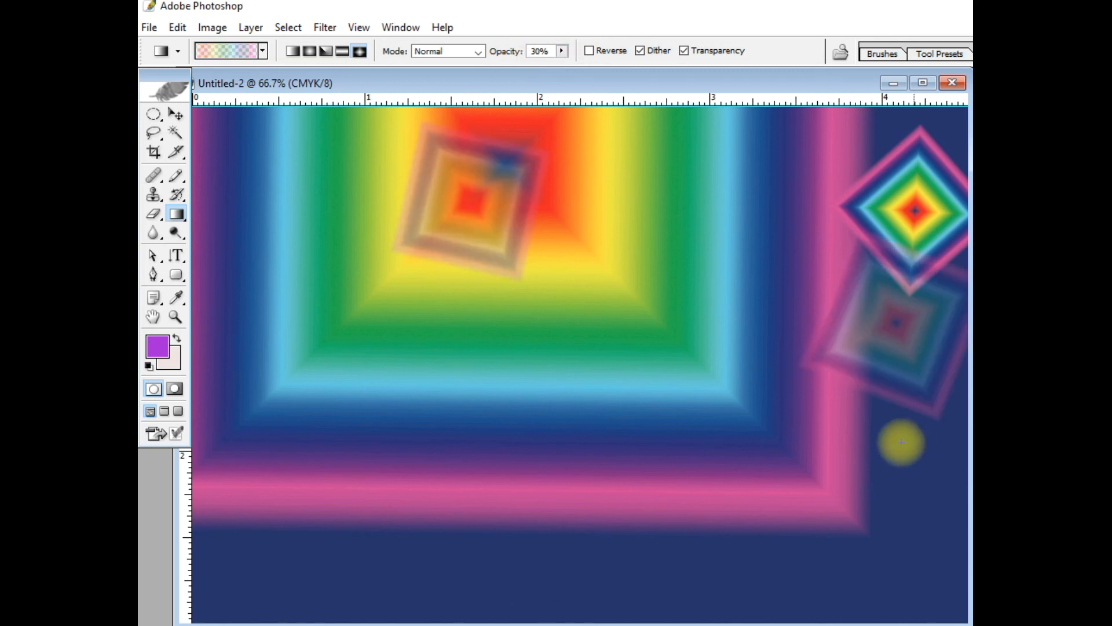
drag(897, 443, 924, 547)
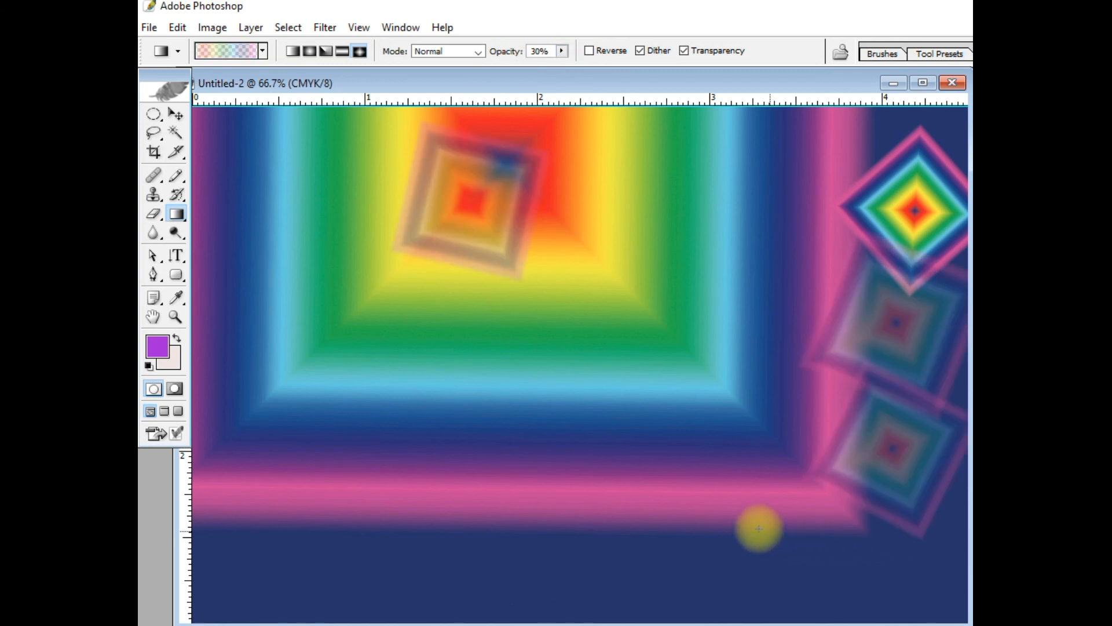